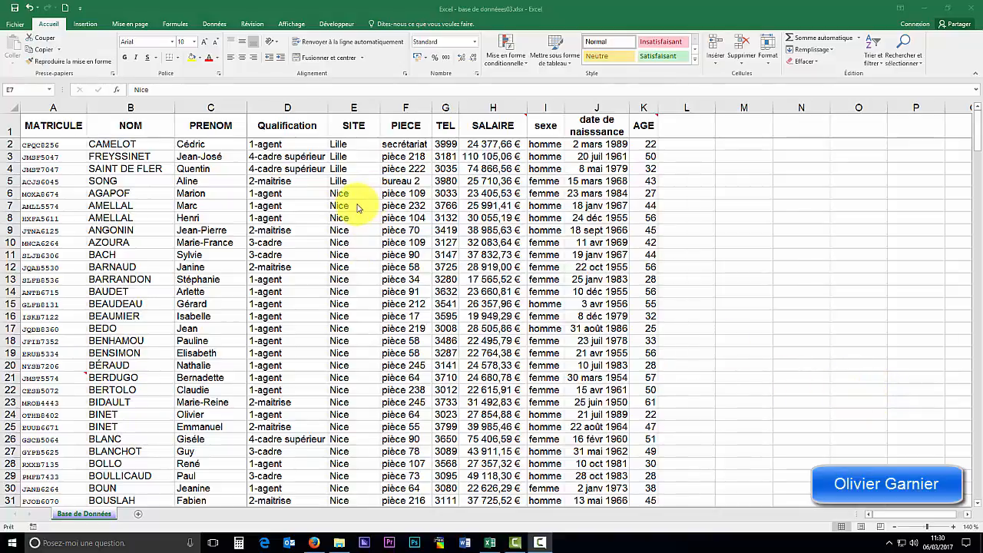
Turn on automatic filtering for the header row of the employee table
left_click(210, 25)
left_click(209, 26)
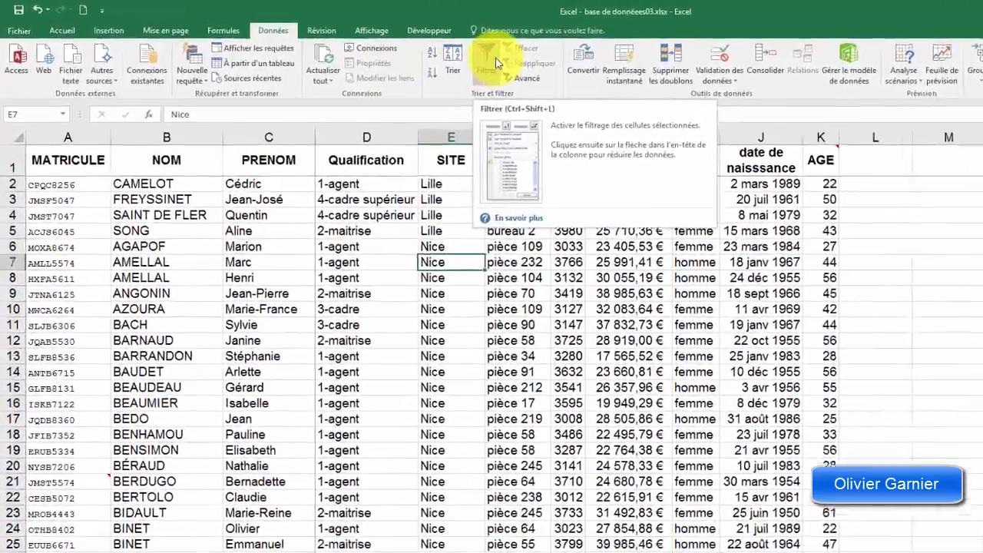
left_click(388, 49)
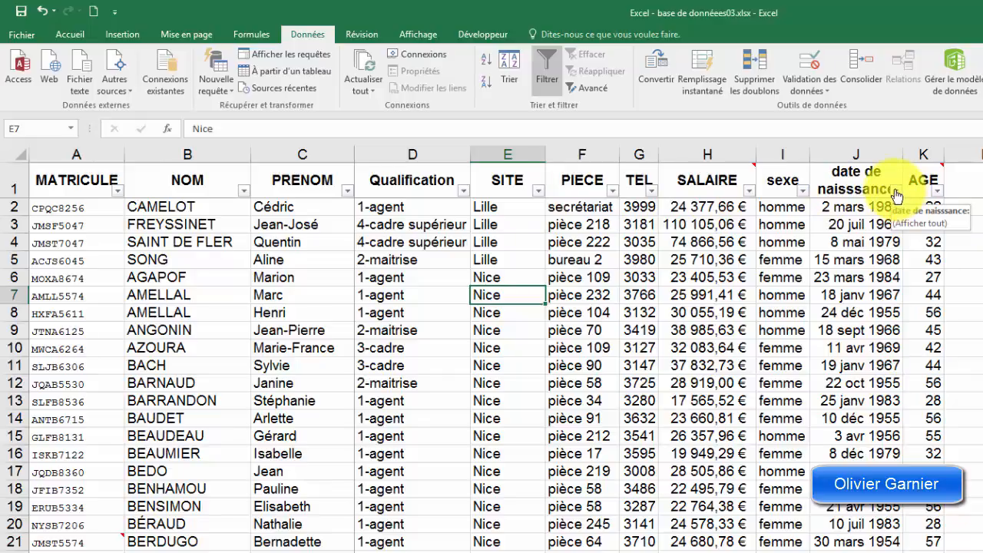
Filter the SITE column to show only the Nice rows and look through the filtered list
left_click(540, 191)
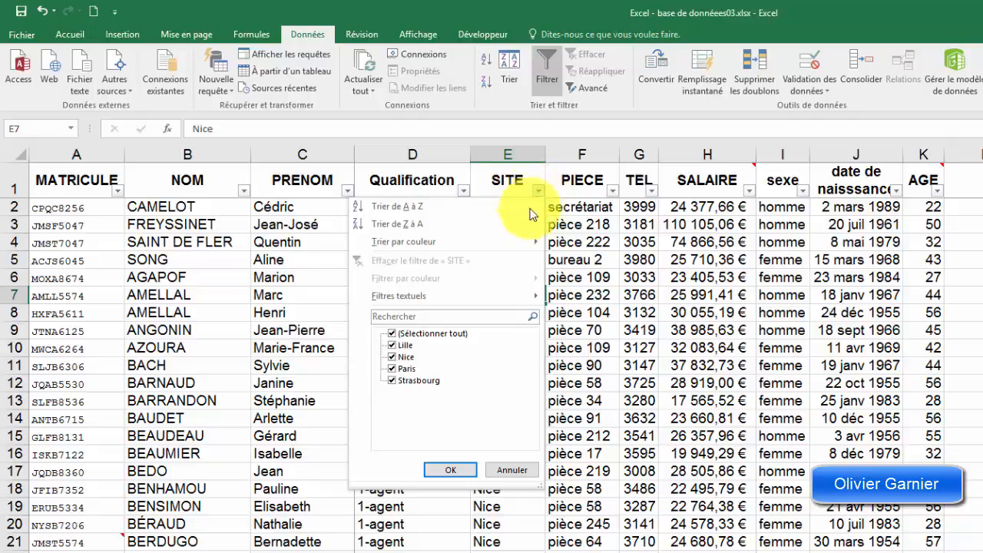
left_click(392, 334)
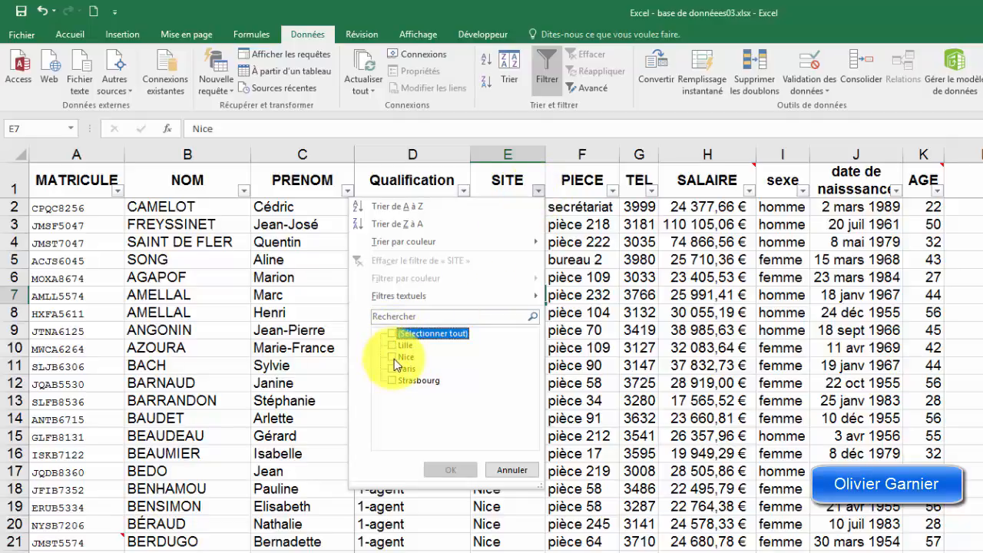
left_click(392, 357)
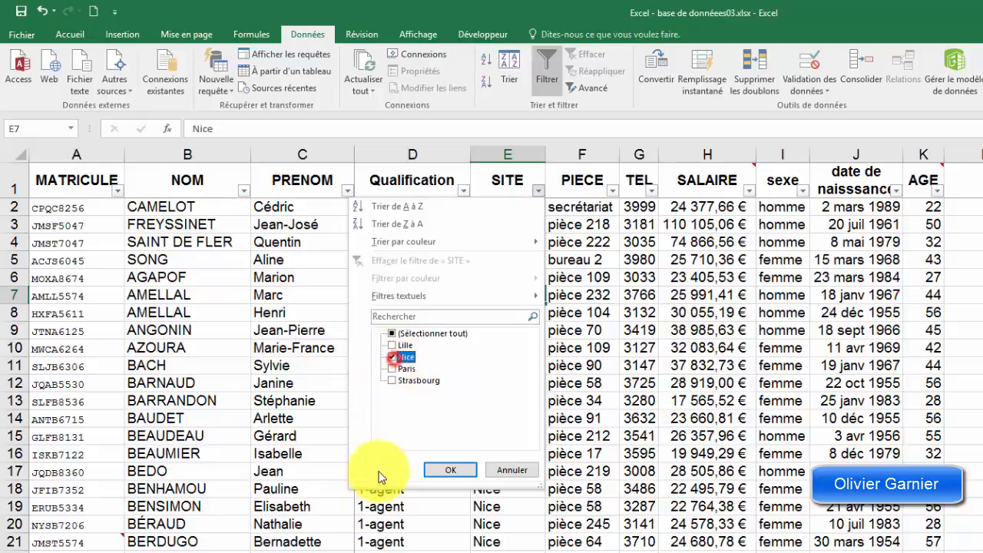
left_click(448, 470)
scroll(500, 350, "down", 8)
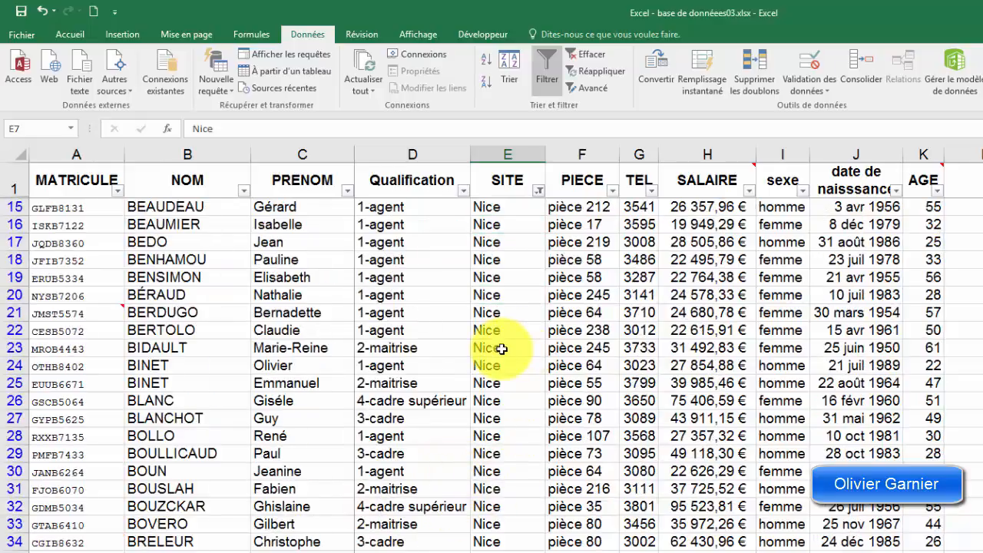
scroll(502, 352, "down", 20)
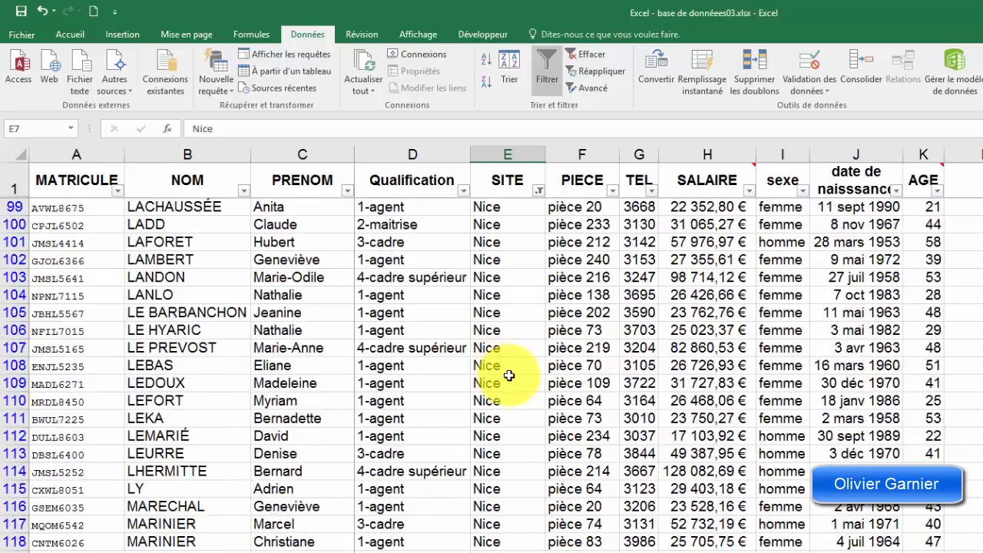
scroll(508, 379, "down", 14)
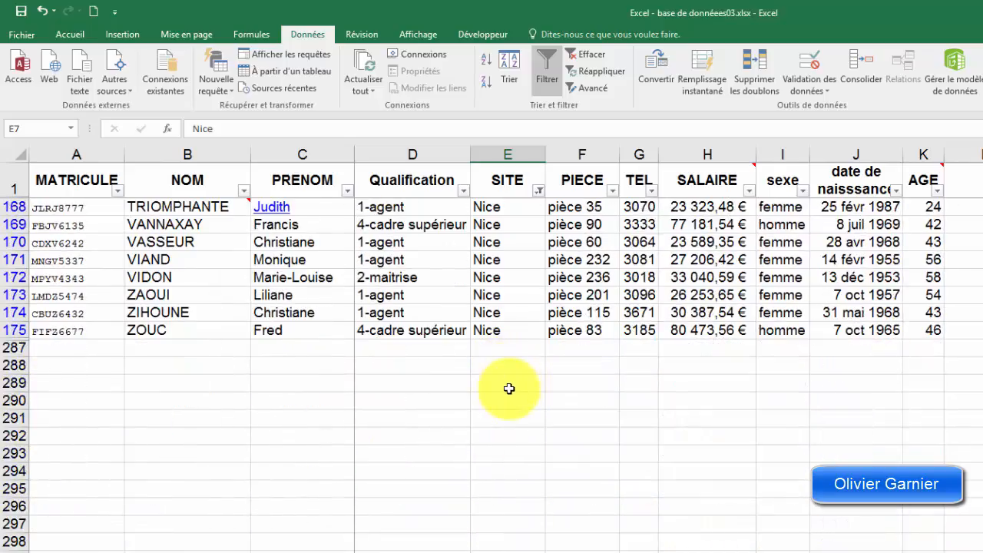
scroll(508, 388, "up", 20)
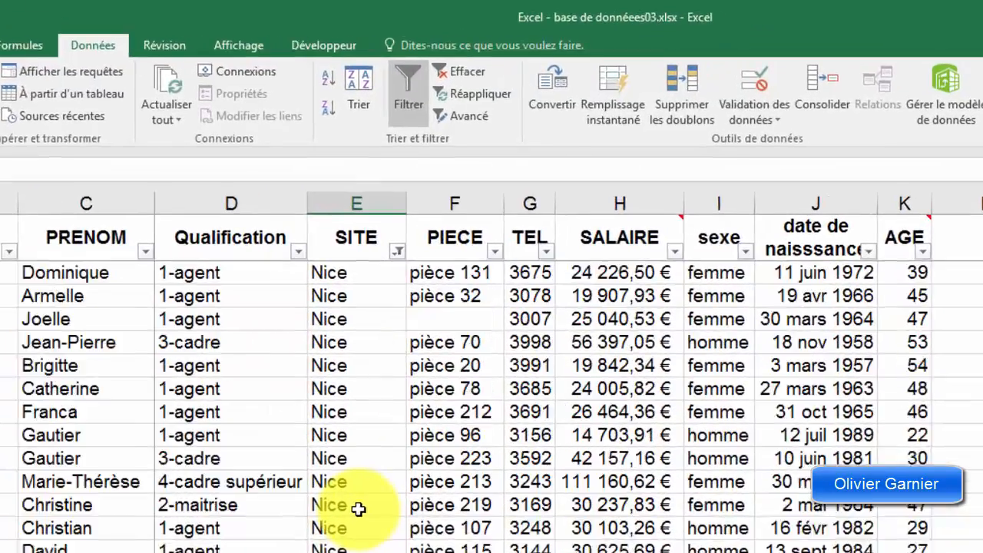
scroll(254, 539, "up", 15)
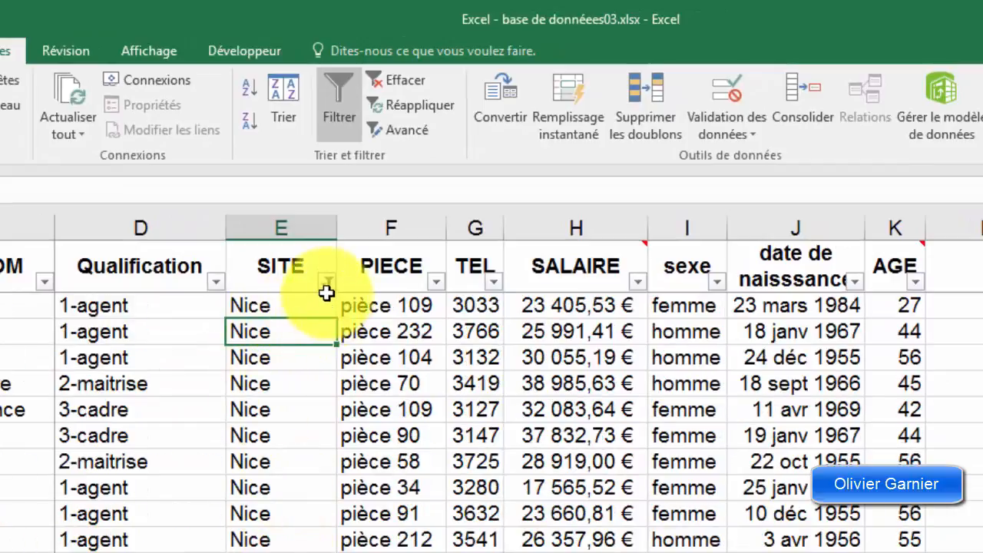
mouse_move(332, 298)
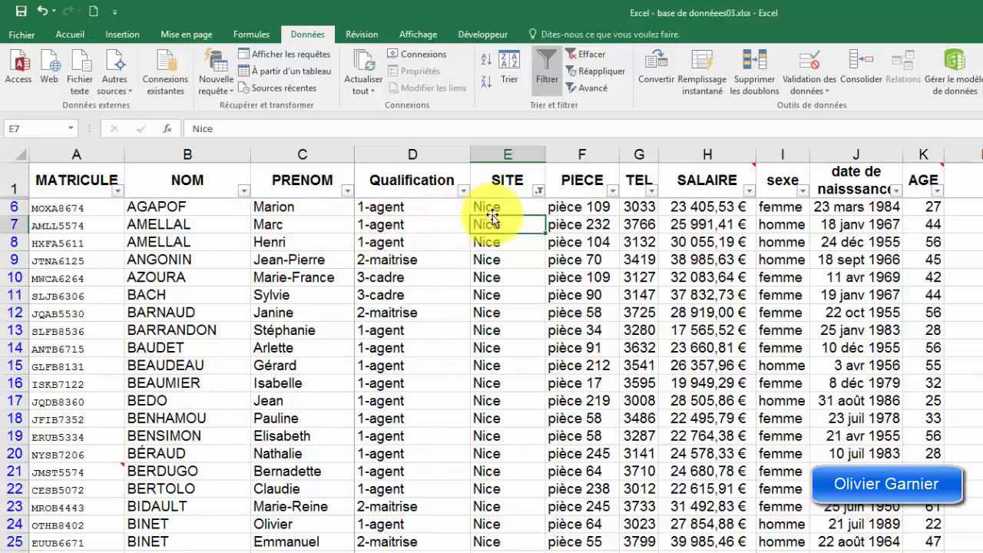
Add Paris to the SITE filter alongside Nice and look through the filtered list
left_click(538, 190)
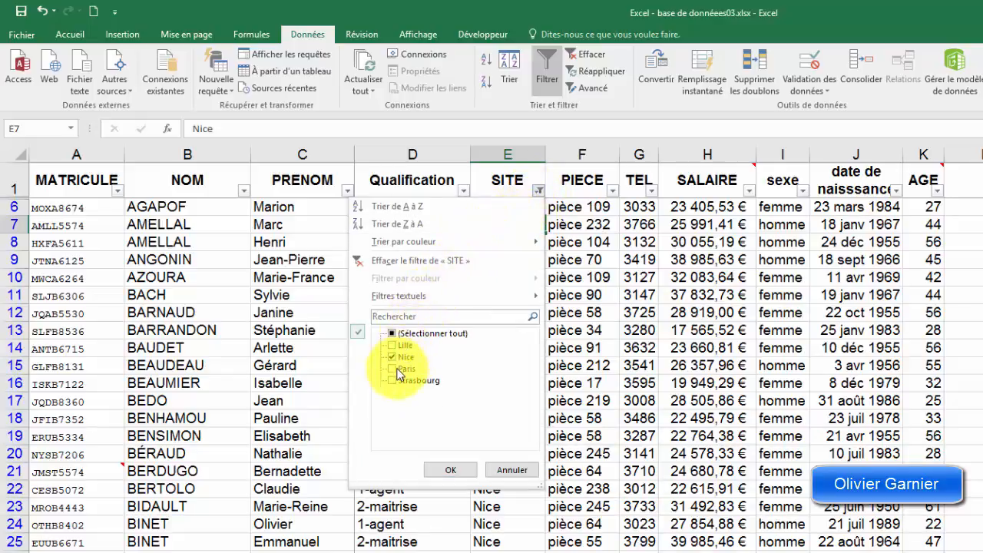
left_click(393, 370)
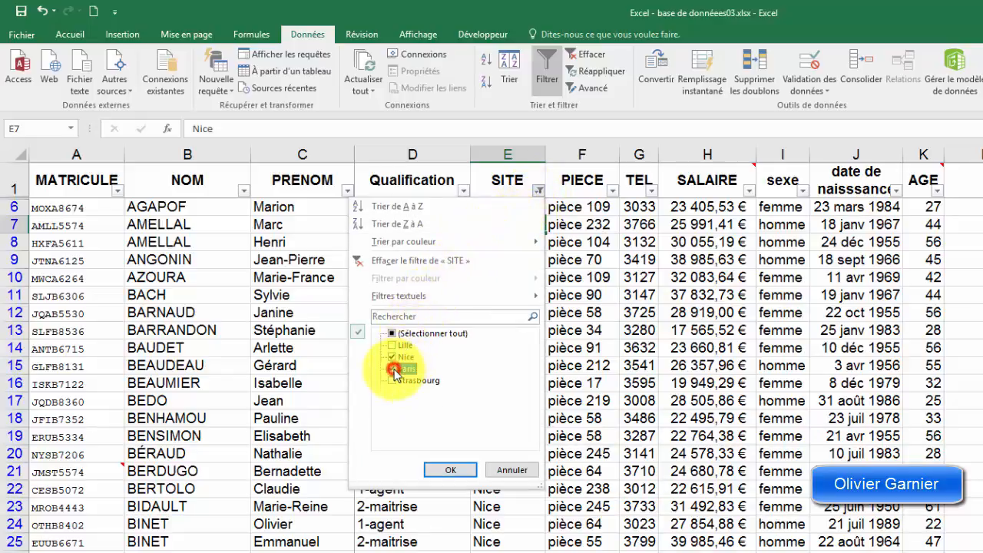
left_click(448, 473)
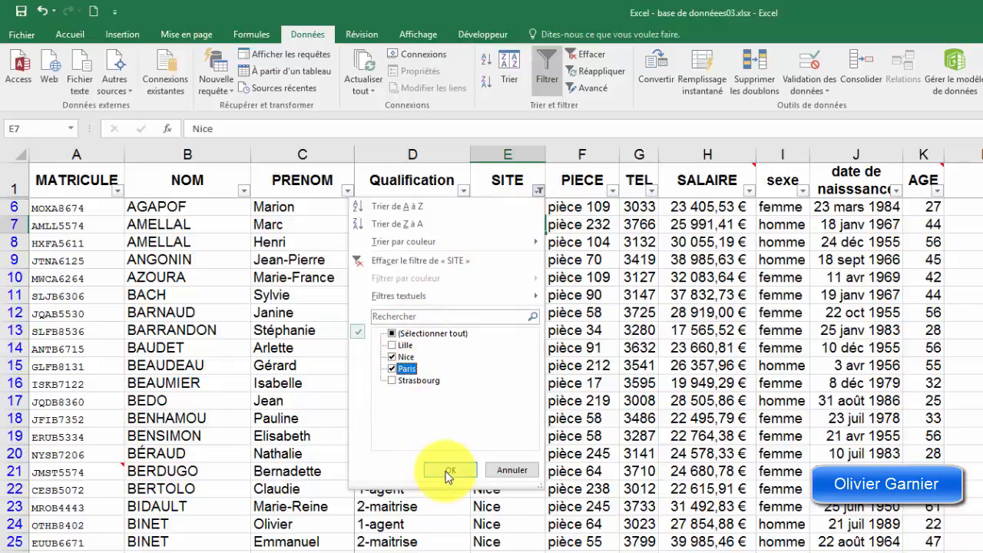
scroll(507, 419, "down", 15)
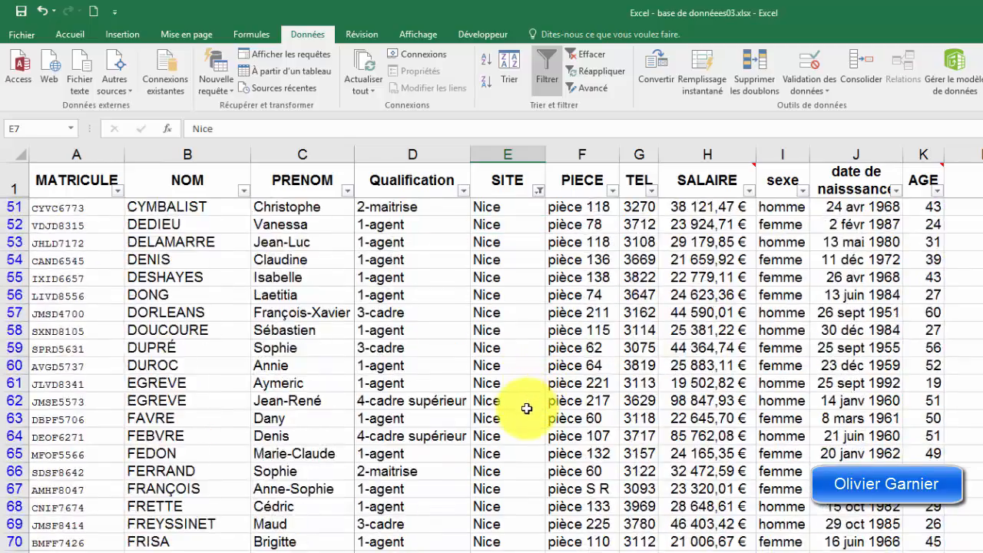
scroll(527, 409, "down", 20)
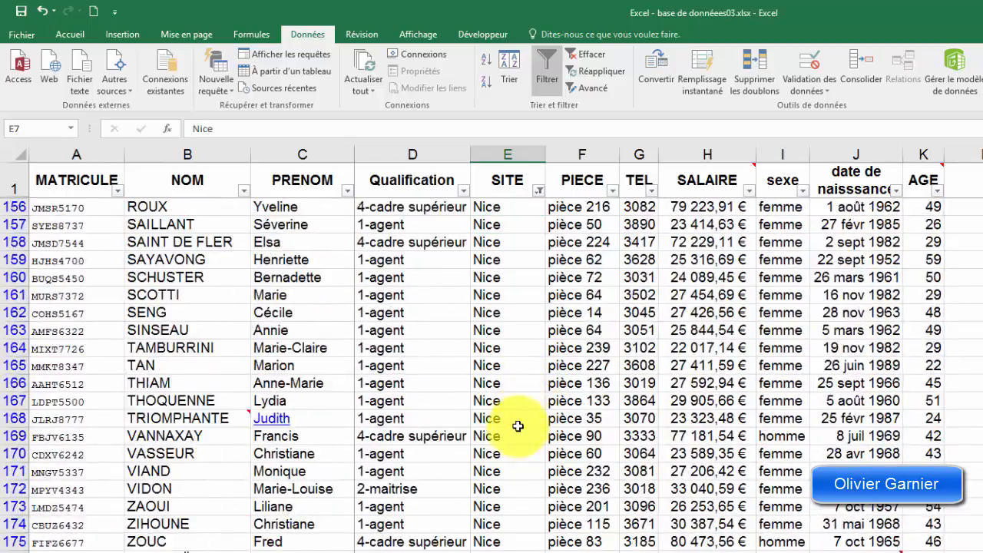
scroll(518, 425, "down", 20)
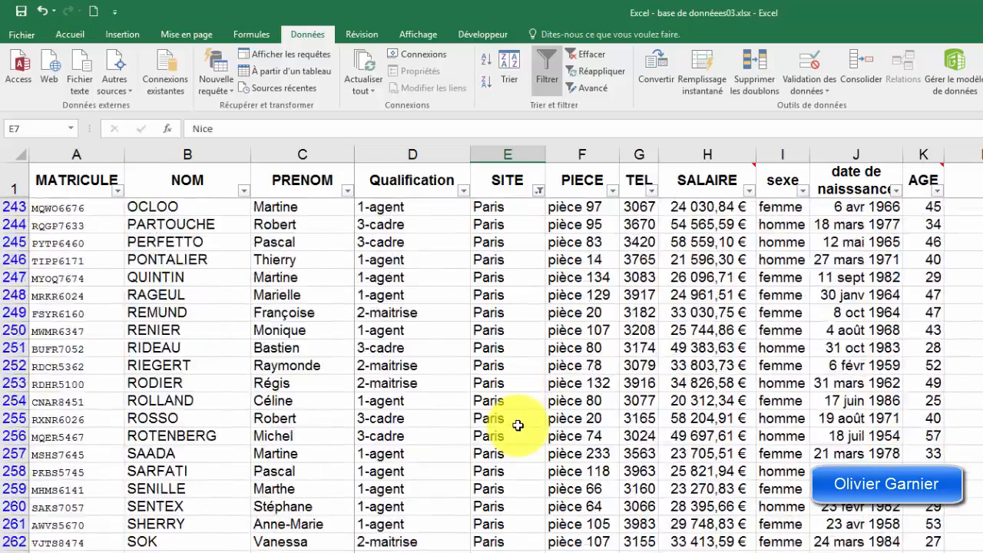
scroll(518, 426, "down", 6)
scroll(518, 425, "up", 20)
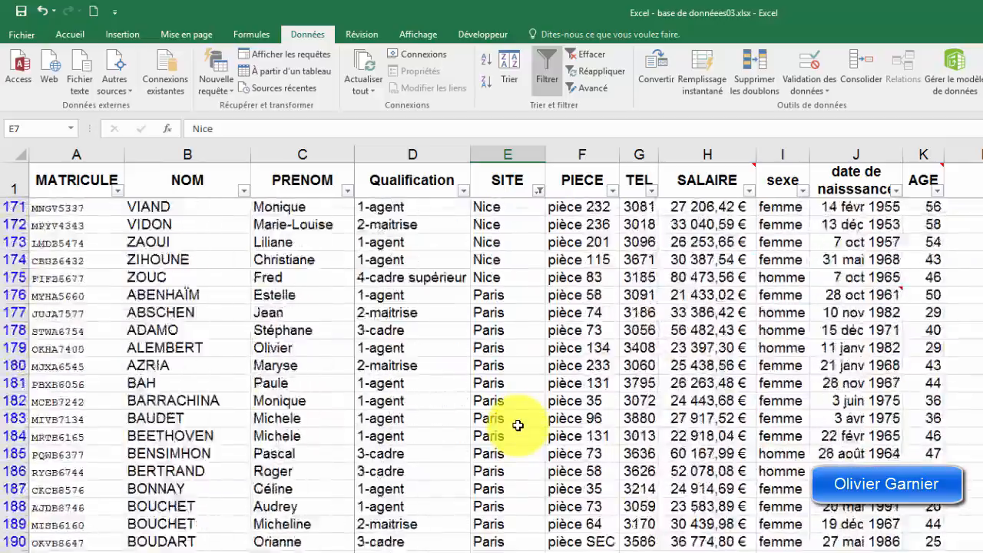
scroll(518, 425, "up", 20)
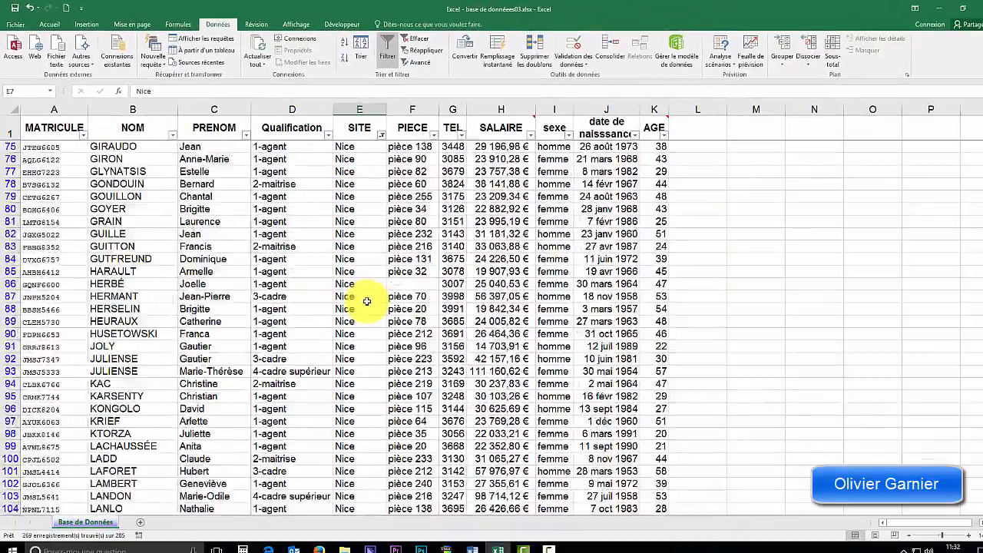
scroll(367, 301, "up", 20)
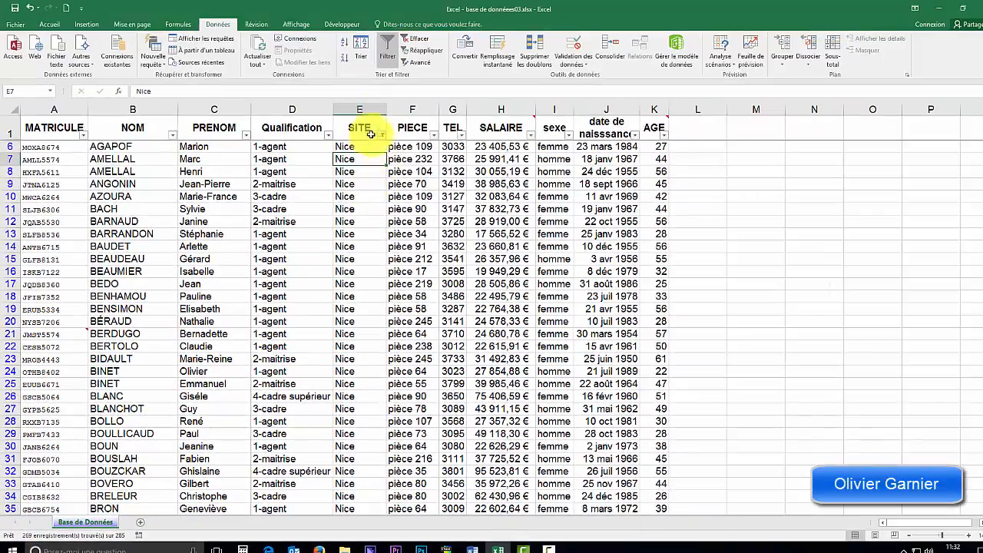
mouse_move(380, 139)
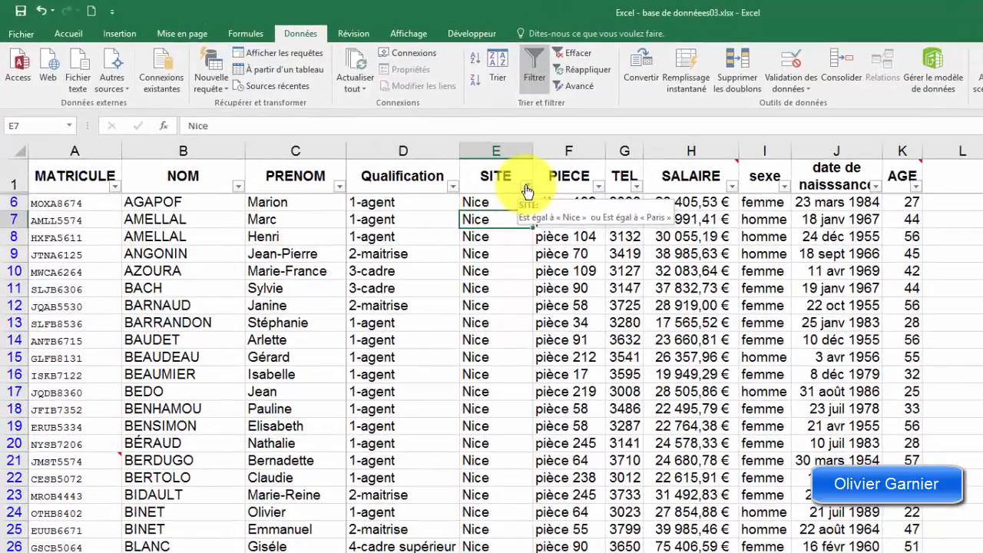
Filter the Qualification column to show only 2-maitrise and review the criteria of the SITE filter
left_click(453, 187)
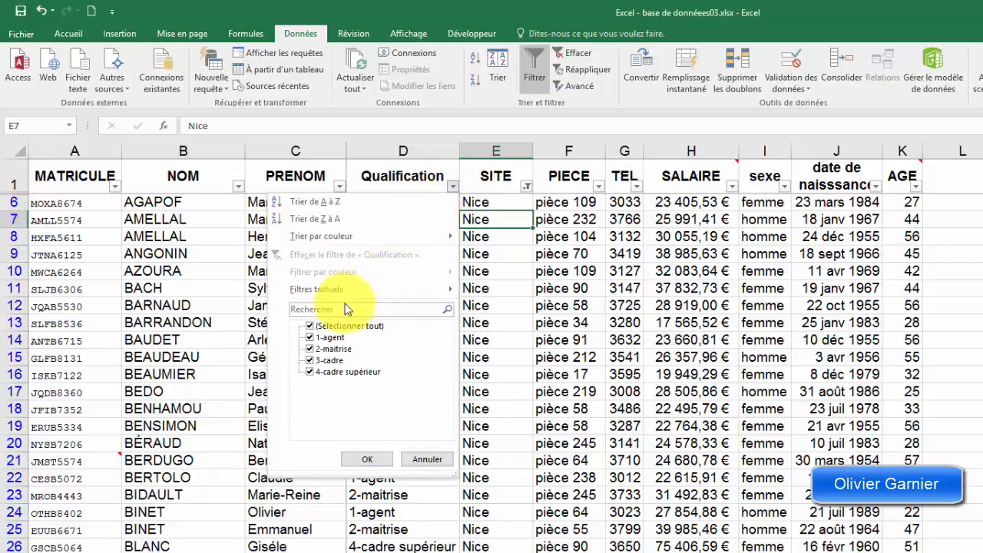
left_click(331, 328)
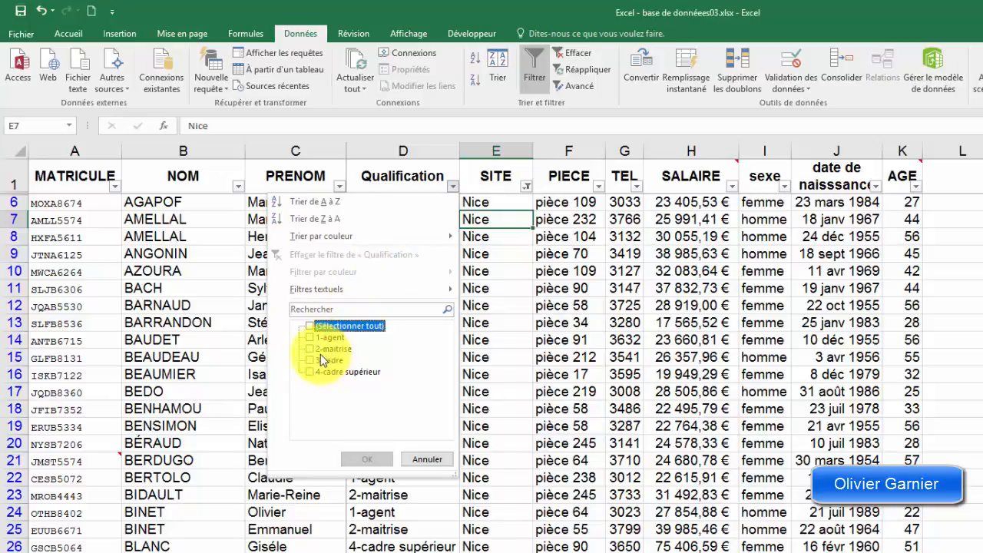
left_click(322, 349)
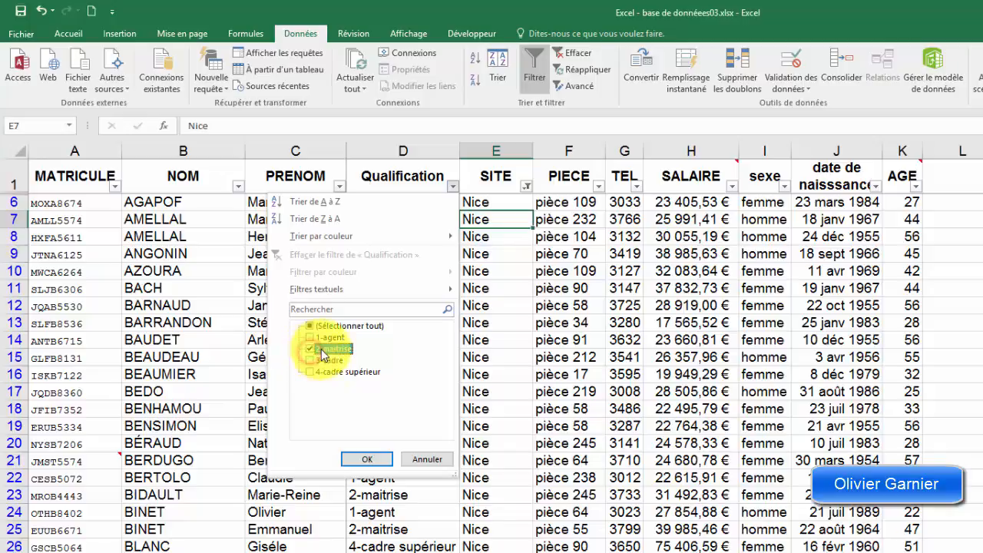
left_click(362, 461)
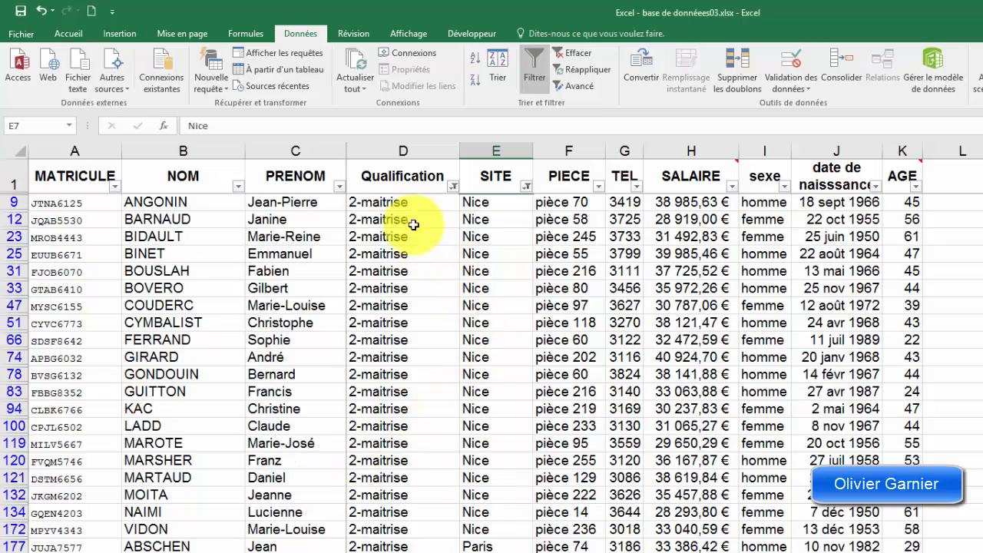
scroll(407, 256, "down", 1)
scroll(410, 264, "up", 1)
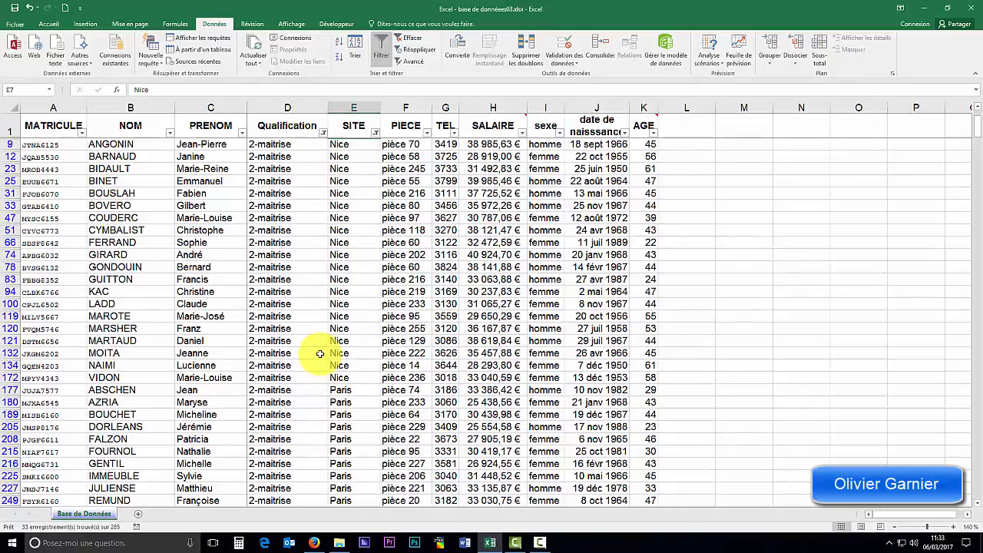
left_click(374, 134)
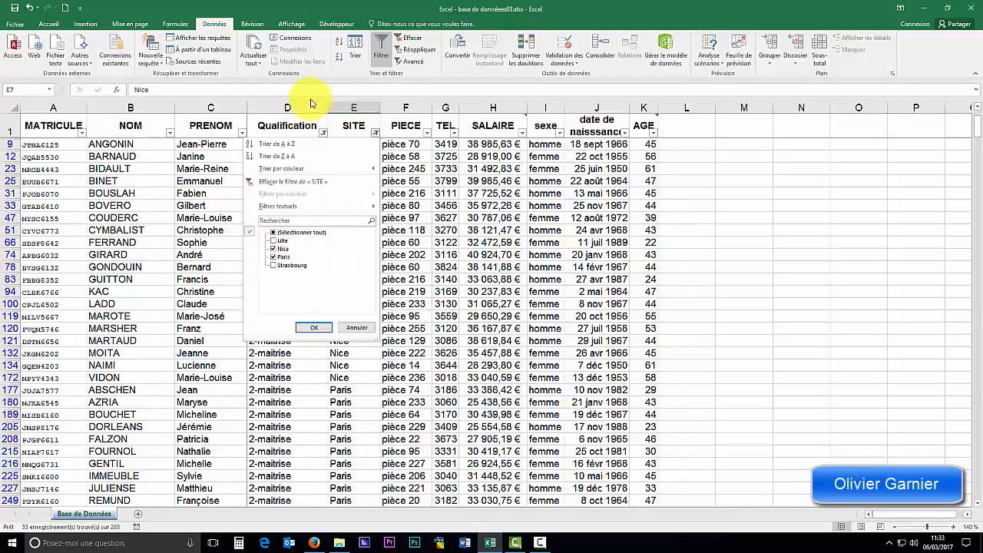
left_click(776, 219)
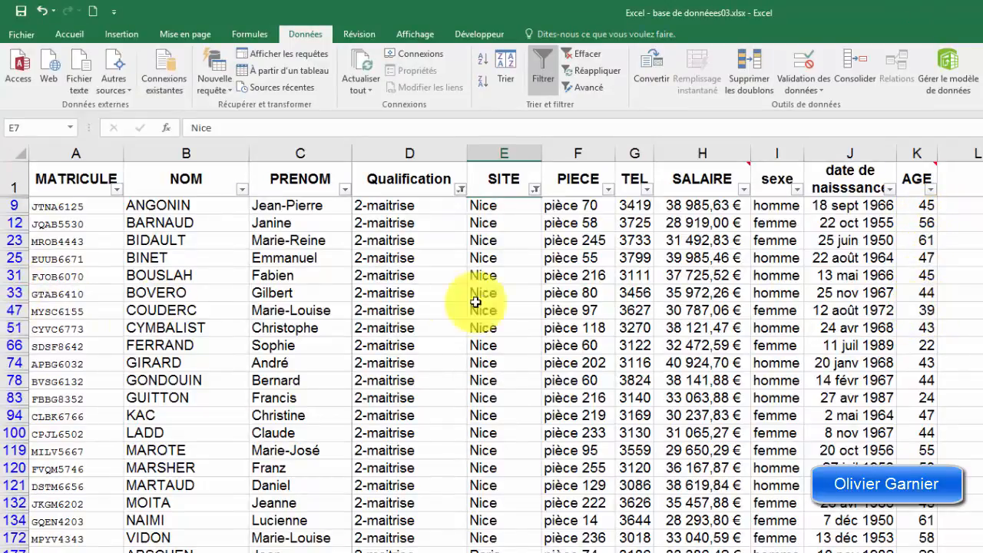
Apply a custom number filter to the AGE column, keeping only rows with an age greater than 45
left_click(918, 314)
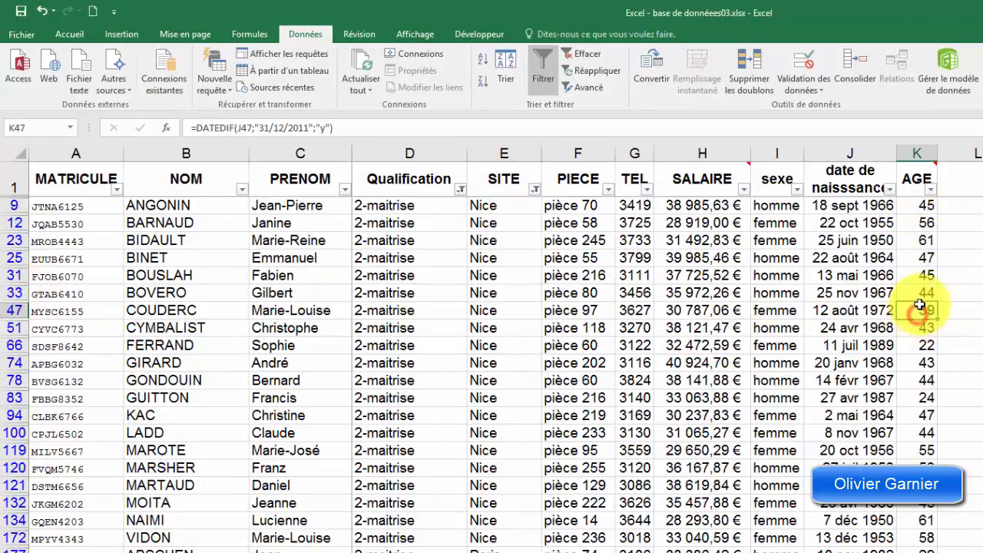
left_click(930, 192)
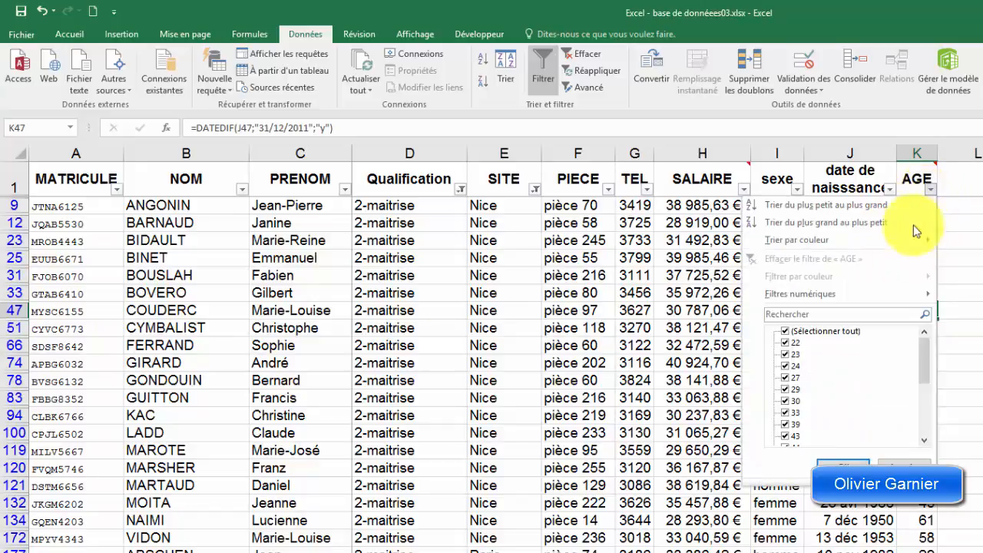
left_click_drag(923, 351, 911, 426)
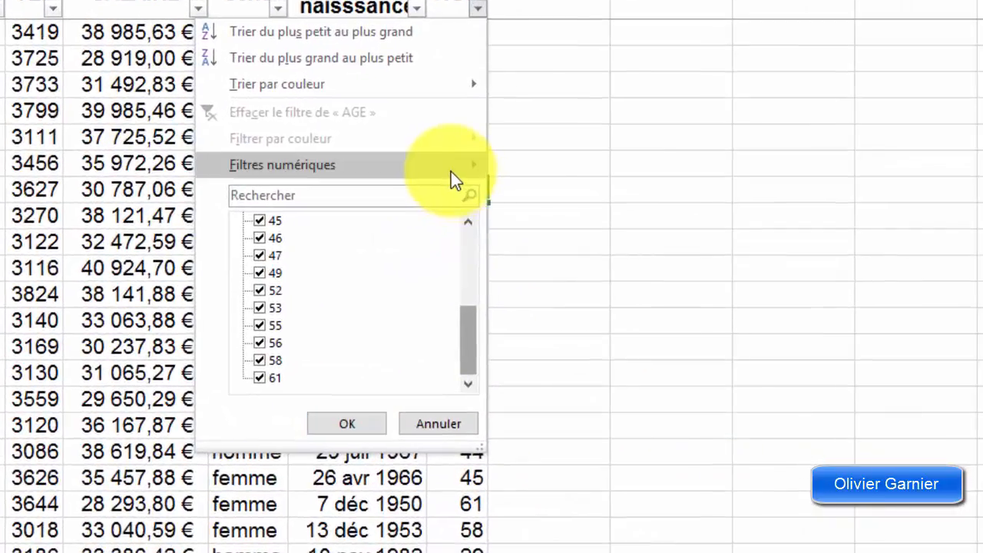
mouse_move(912, 296)
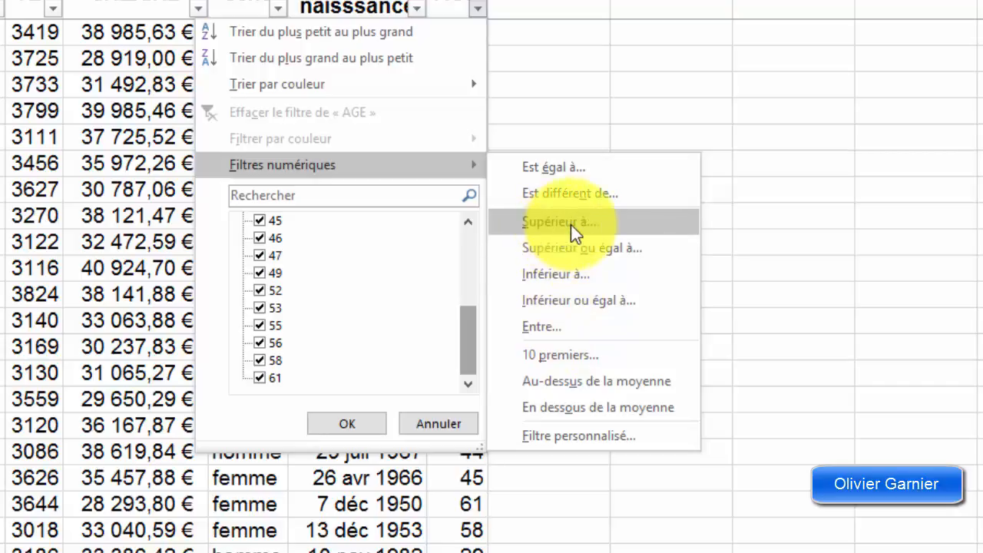
left_click(570, 223)
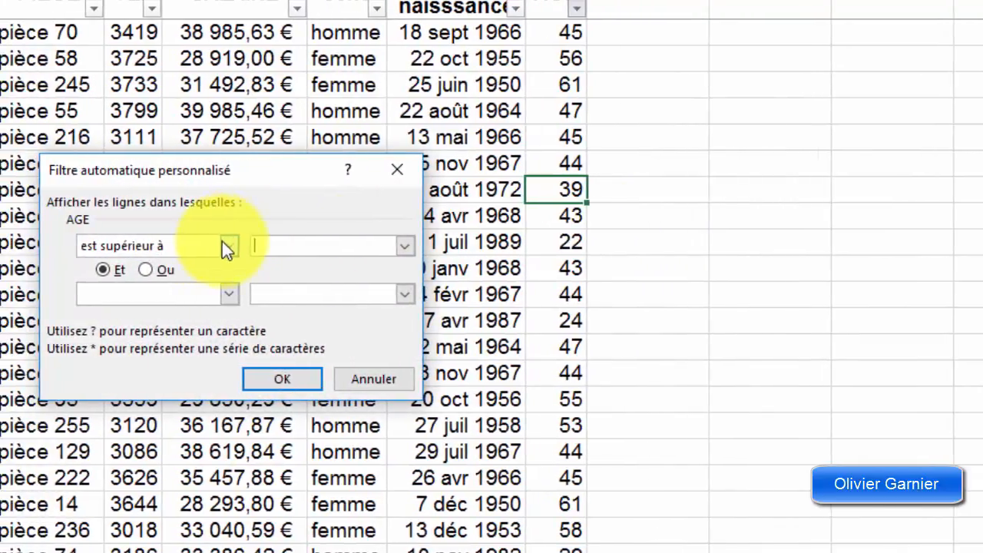
left_click(295, 244)
type("45")
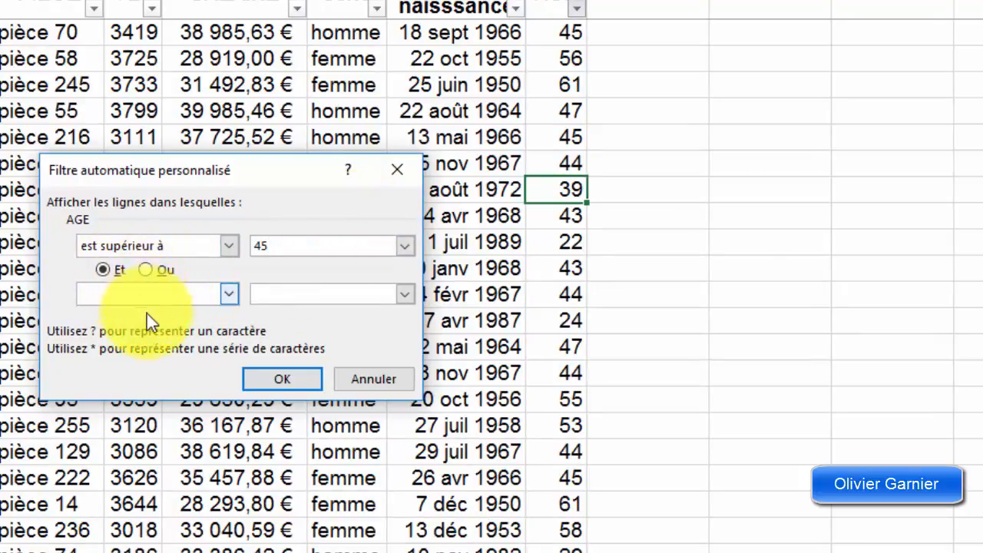
left_click(284, 381)
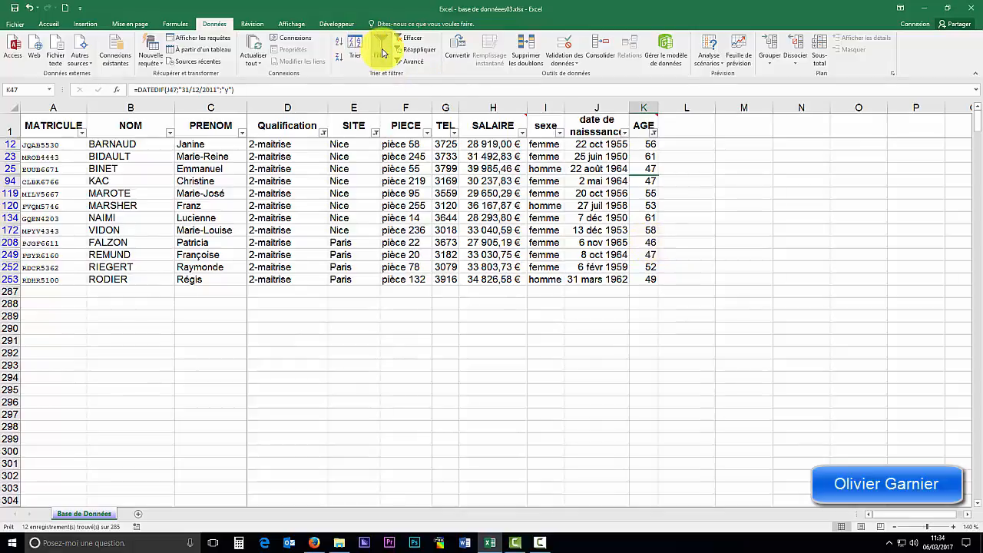
Clear all column filters by switching automatic filtering off and on again
left_click(380, 52)
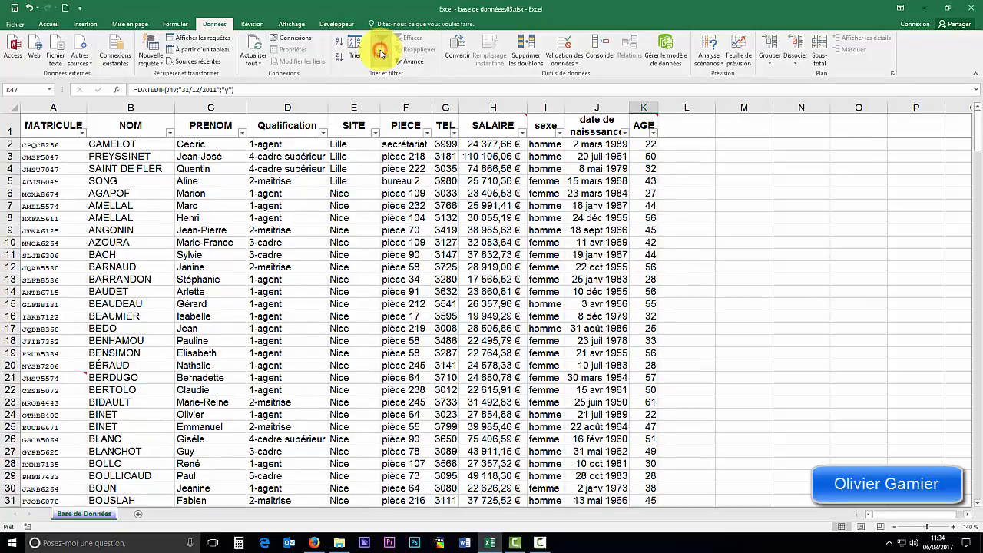
left_click(381, 52)
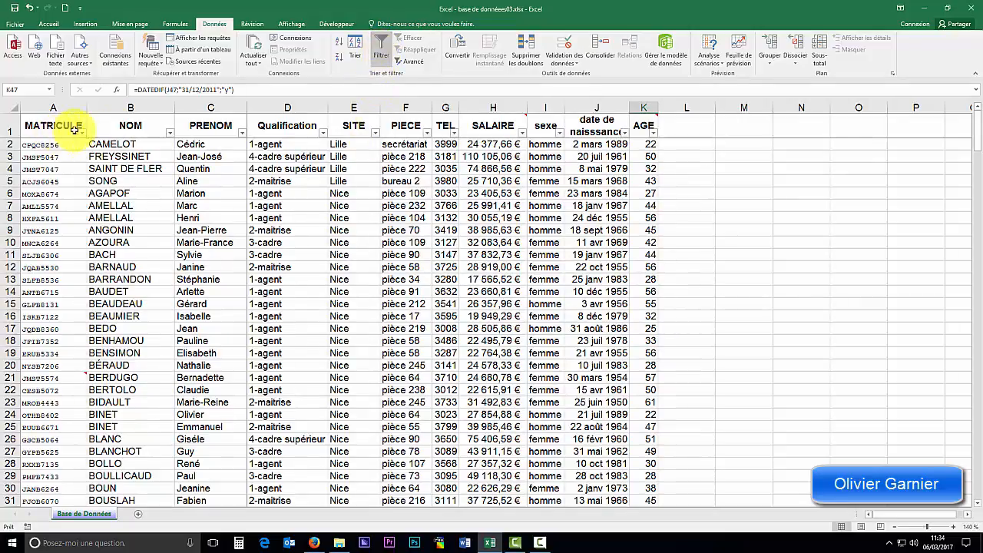